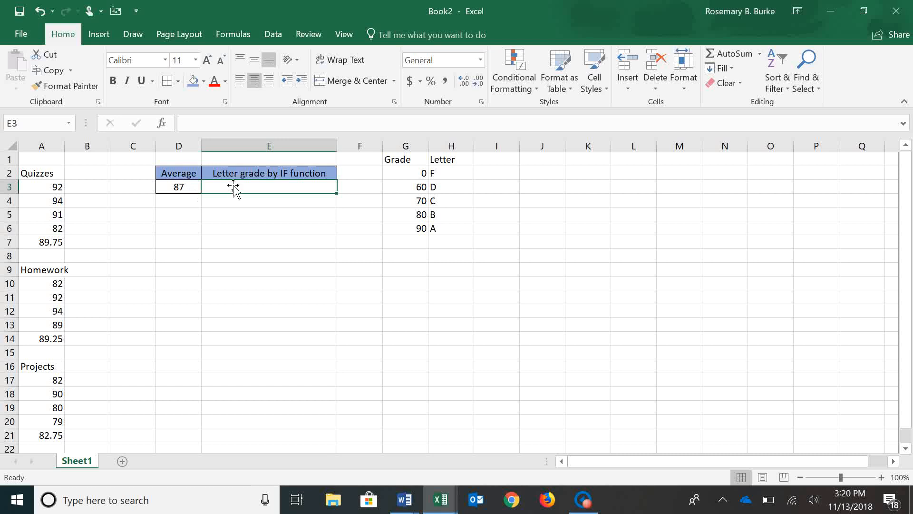
# - Examine the average in D3 and each grade threshold with its matching letter in the Grade and Letter table
pyautogui.click(179, 187)
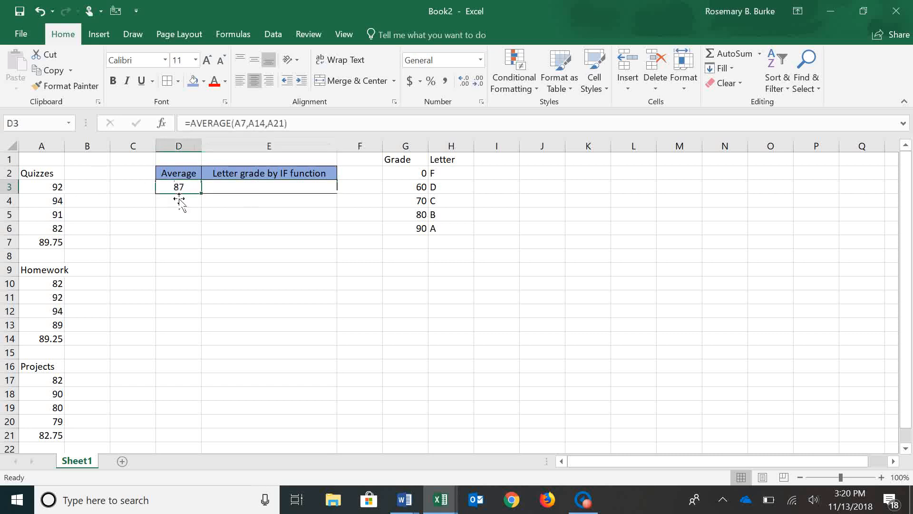
pyautogui.click(408, 175)
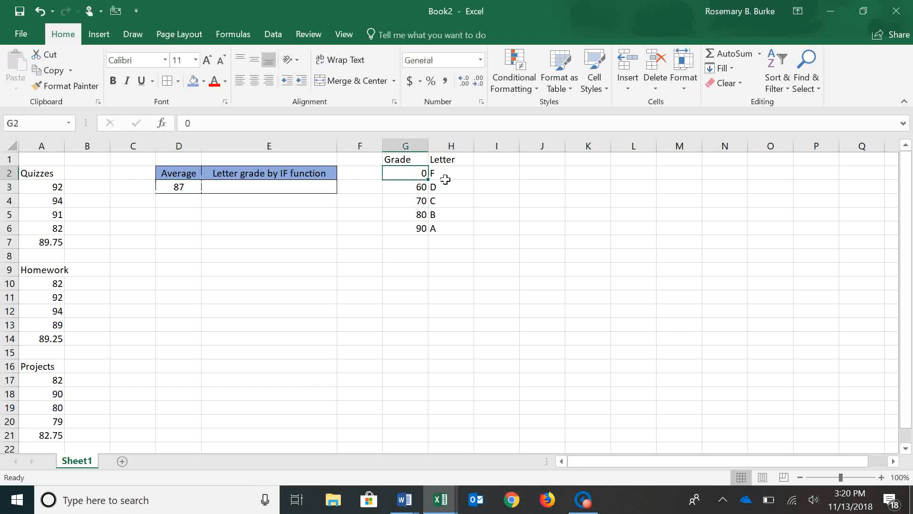
pyautogui.click(443, 178)
pyautogui.click(409, 189)
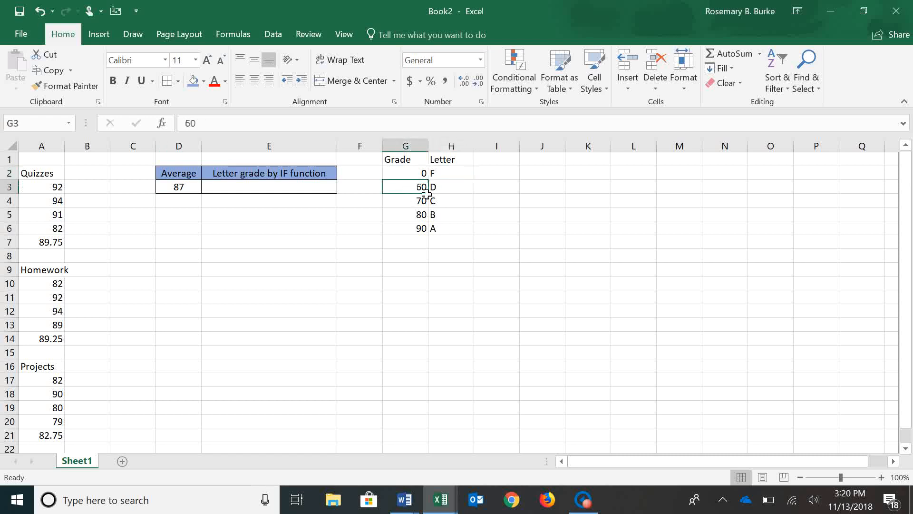
pyautogui.click(445, 190)
pyautogui.click(406, 201)
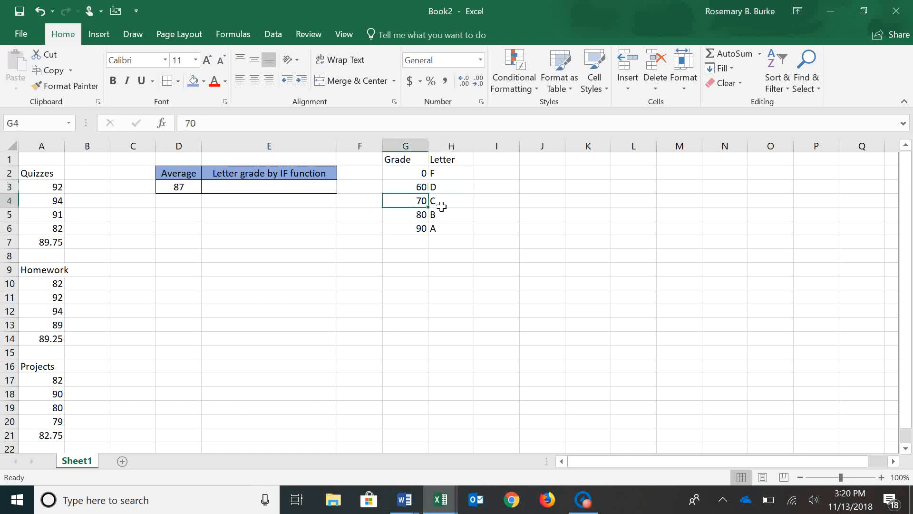
pyautogui.click(463, 203)
pyautogui.click(408, 219)
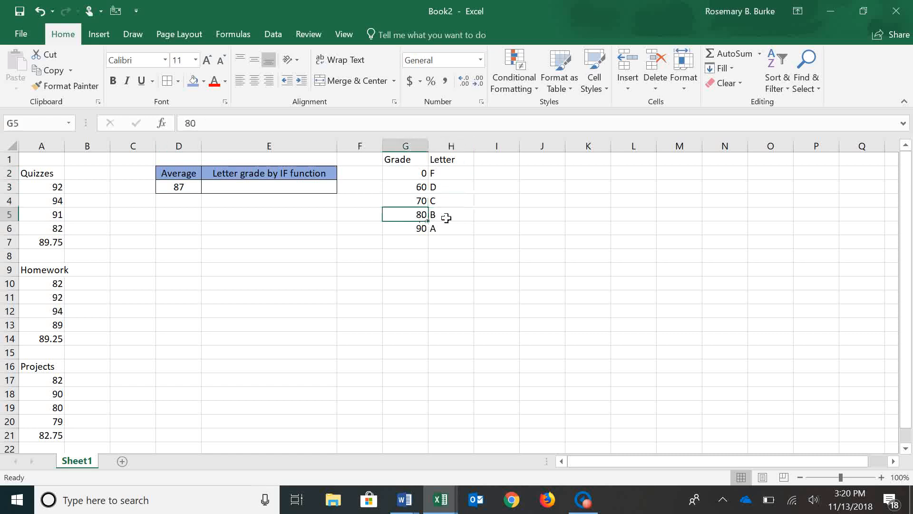
pyautogui.click(447, 215)
pyautogui.click(414, 233)
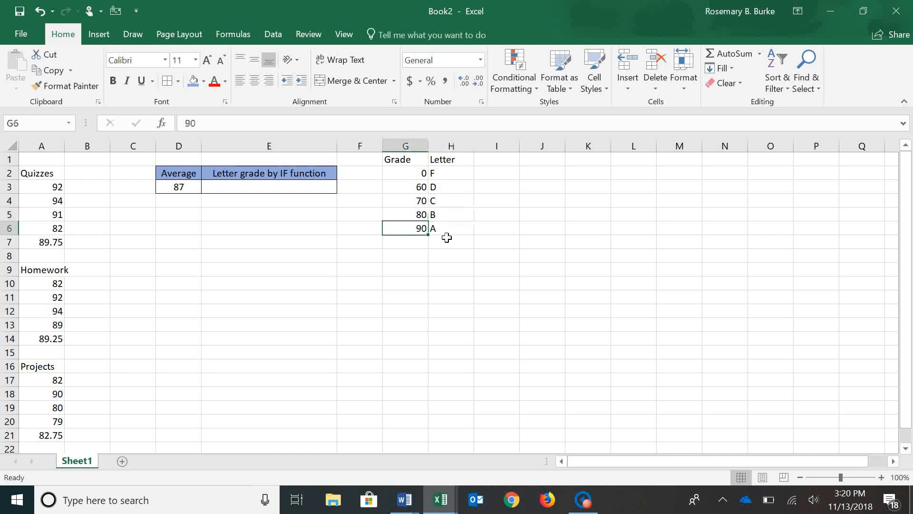
pyautogui.click(447, 231)
# - Begin an IF formula in E3 that returns "A" when D3>=90, continuing to its value-if-false argument
pyautogui.click(230, 191)
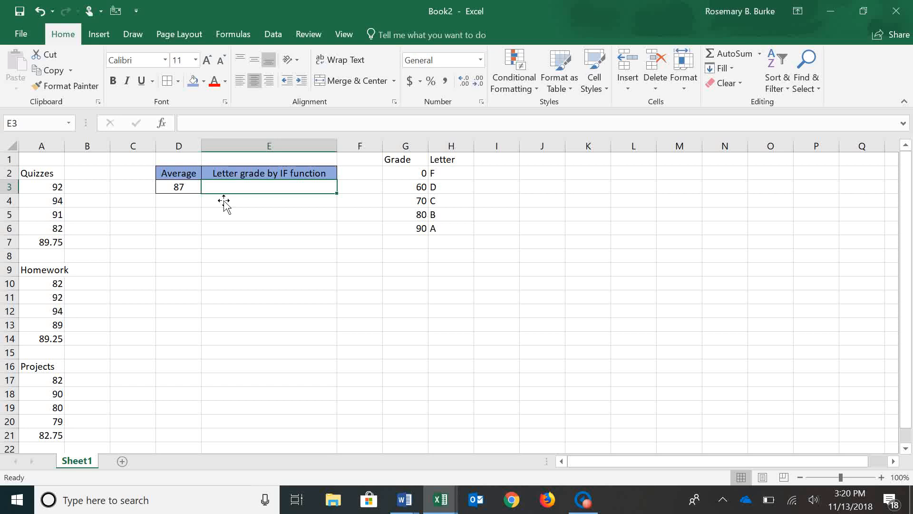
pyautogui.write('=')
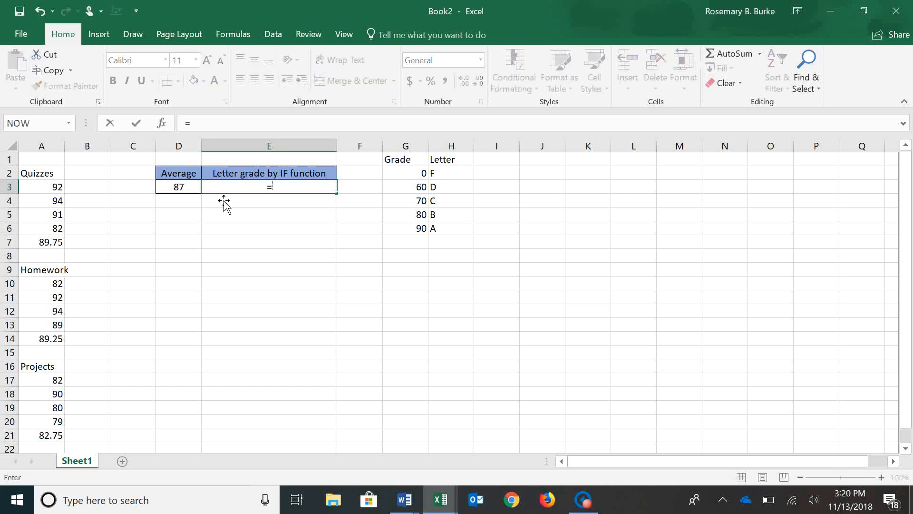
pyautogui.write('IF')
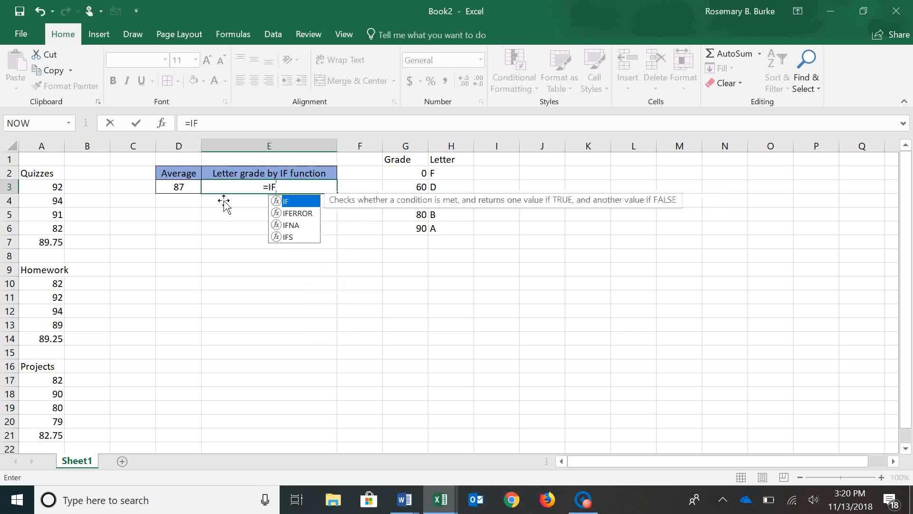
pyautogui.doubleClick(288, 202)
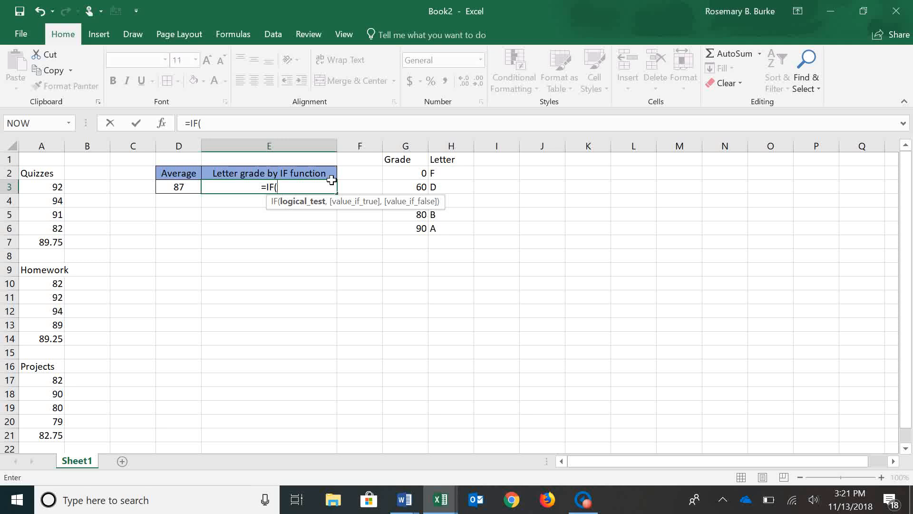
pyautogui.click(180, 189)
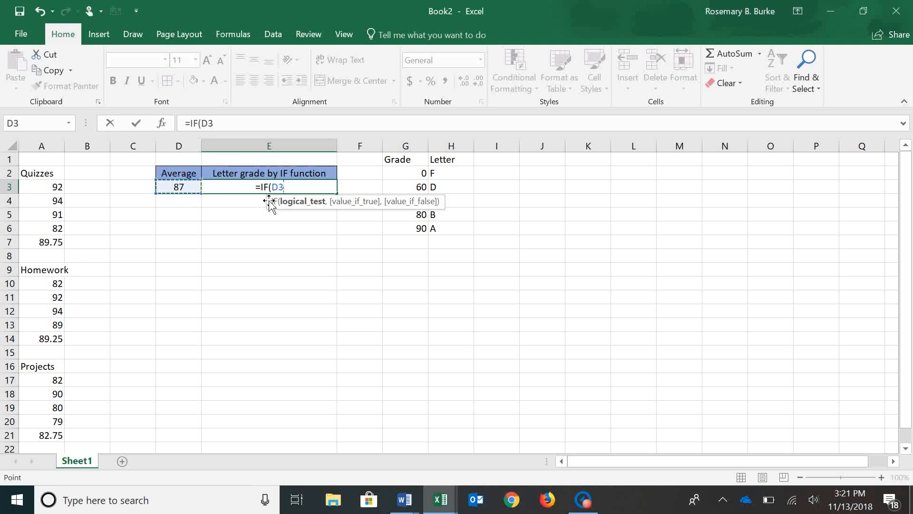
pyautogui.write('>=')
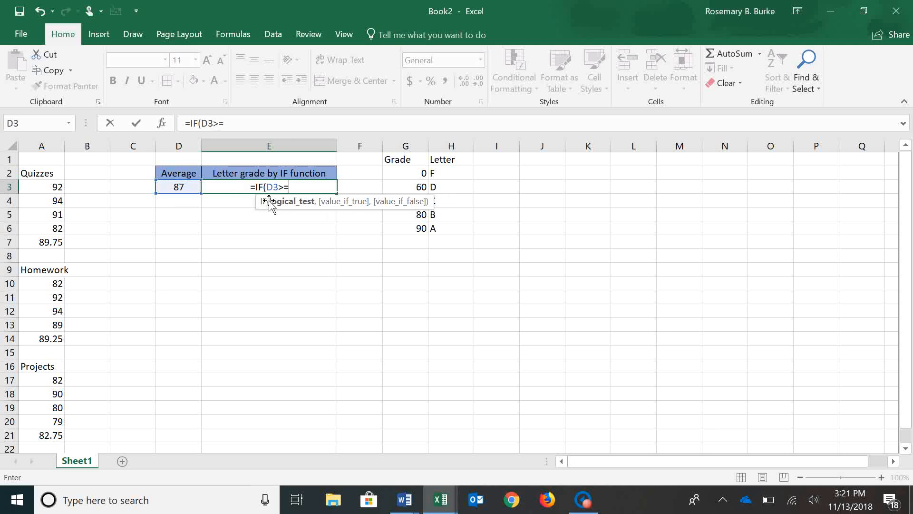
pyautogui.write('90')
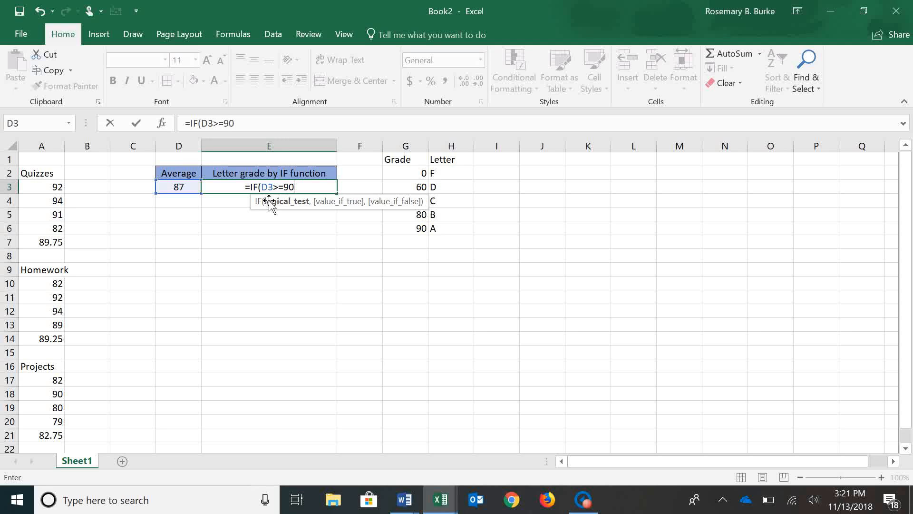
pyautogui.write(',')
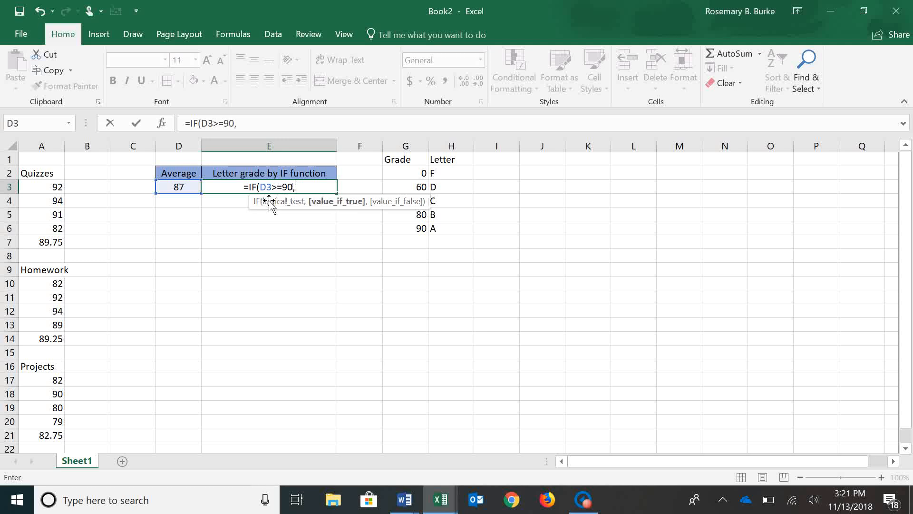
pyautogui.write('"A')
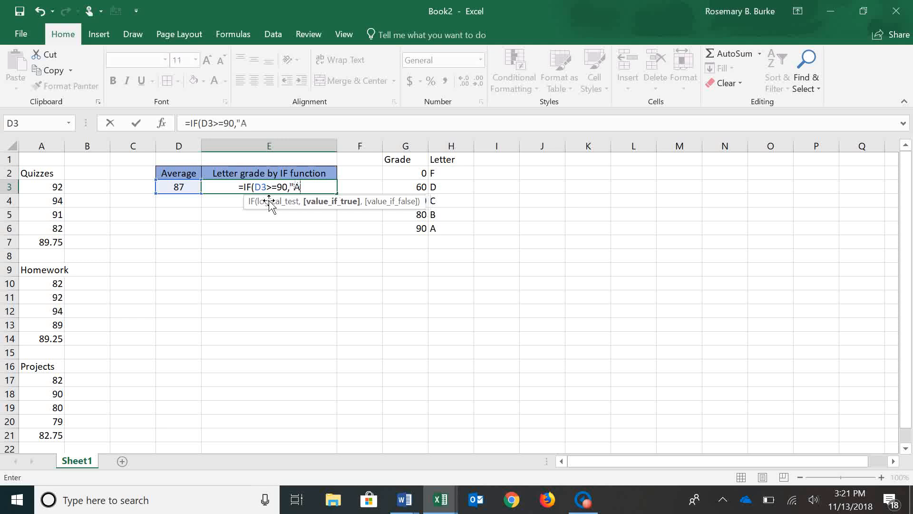
pyautogui.write('"')
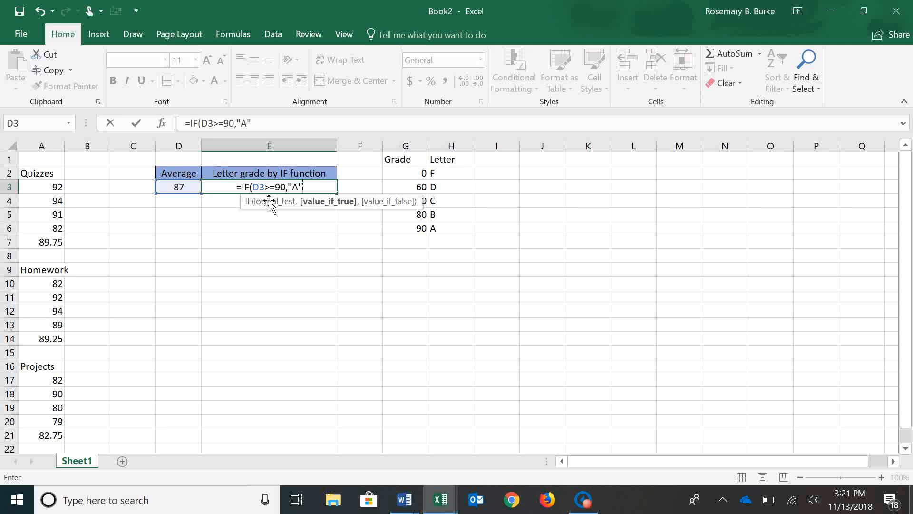
pyautogui.write(',')
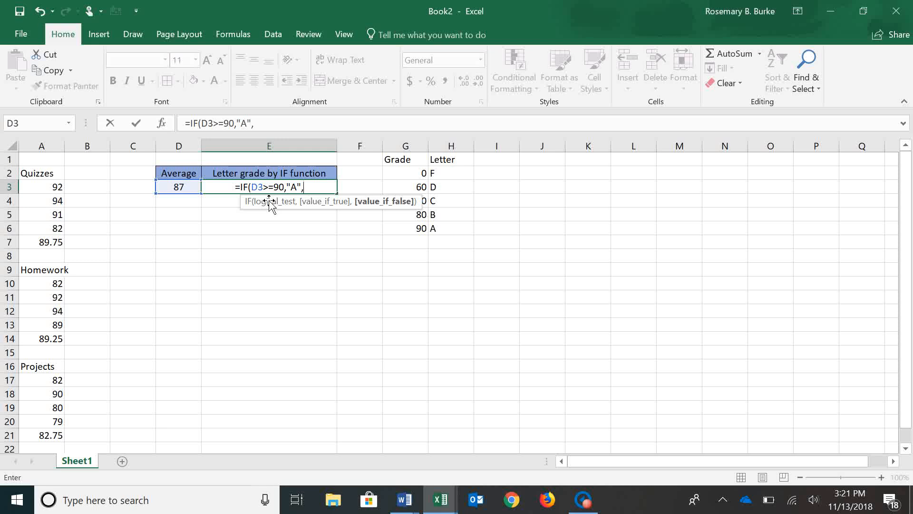
# - Nest a second IF as the value-if-false in the E3 formula, returning "B" when D3>=80
pyautogui.write(' IF')
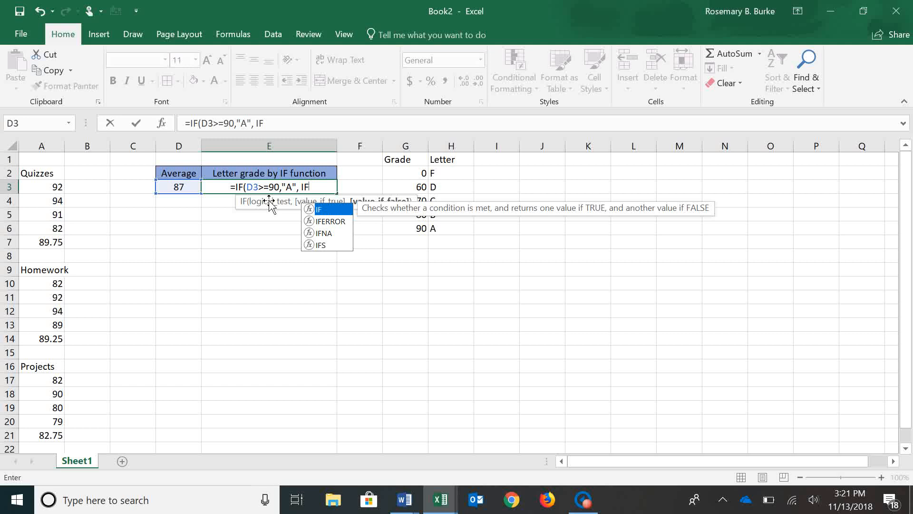
pyautogui.write('(')
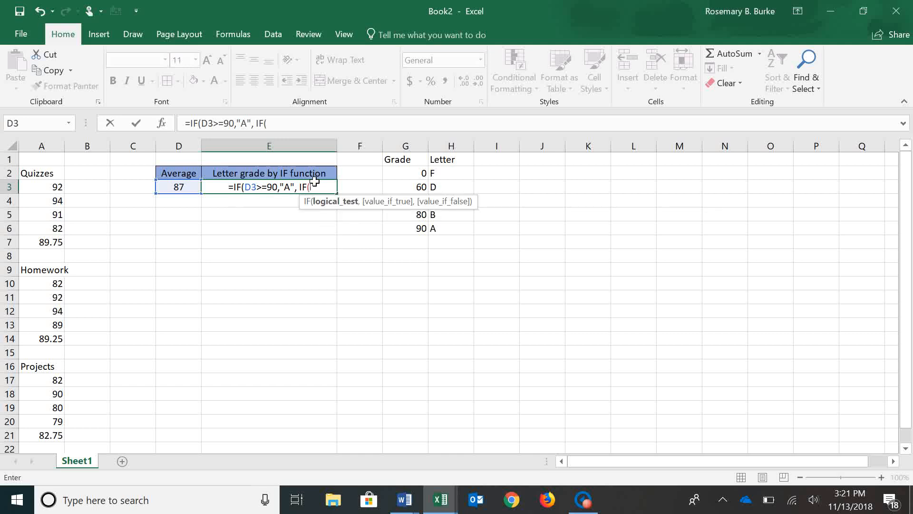
pyautogui.click(178, 189)
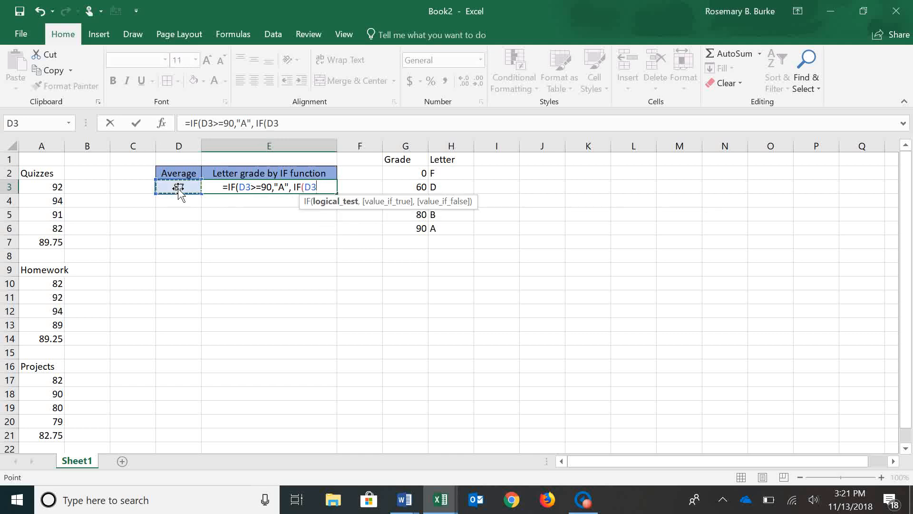
pyautogui.write('>=')
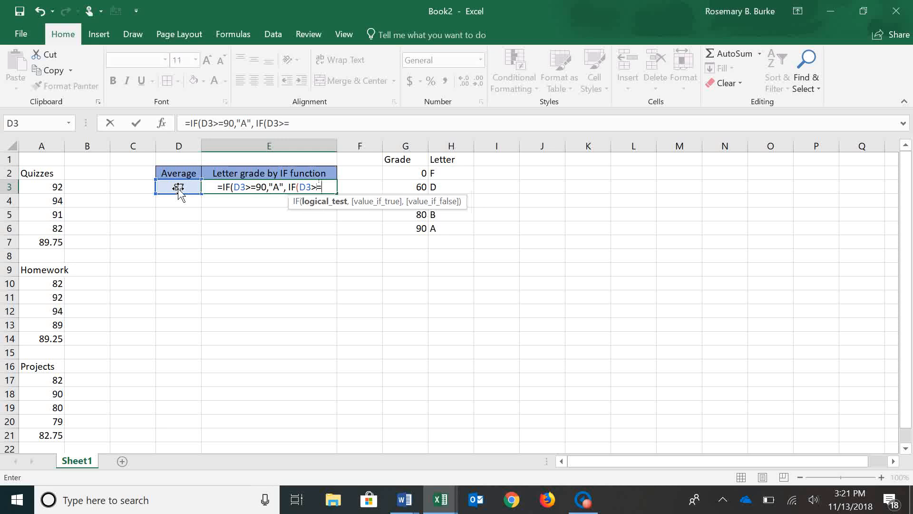
pyautogui.write('80')
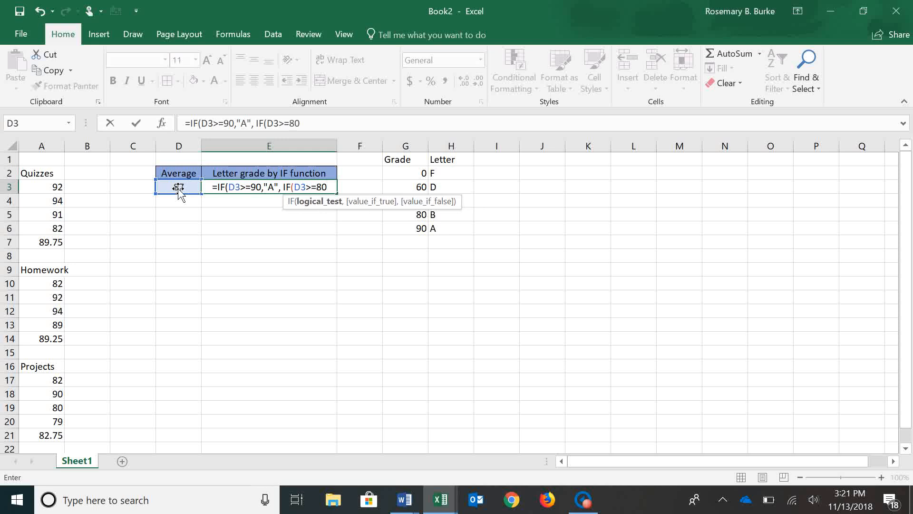
pyautogui.write(',')
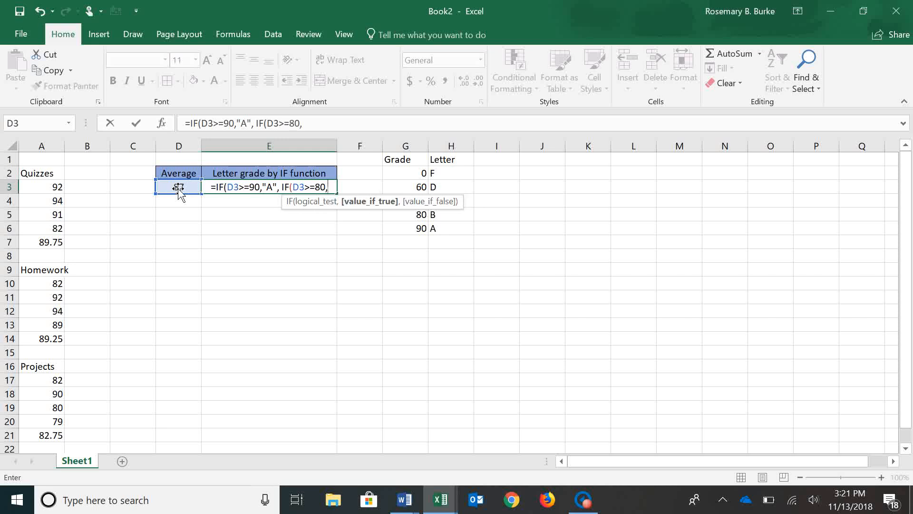
pyautogui.write('"B"')
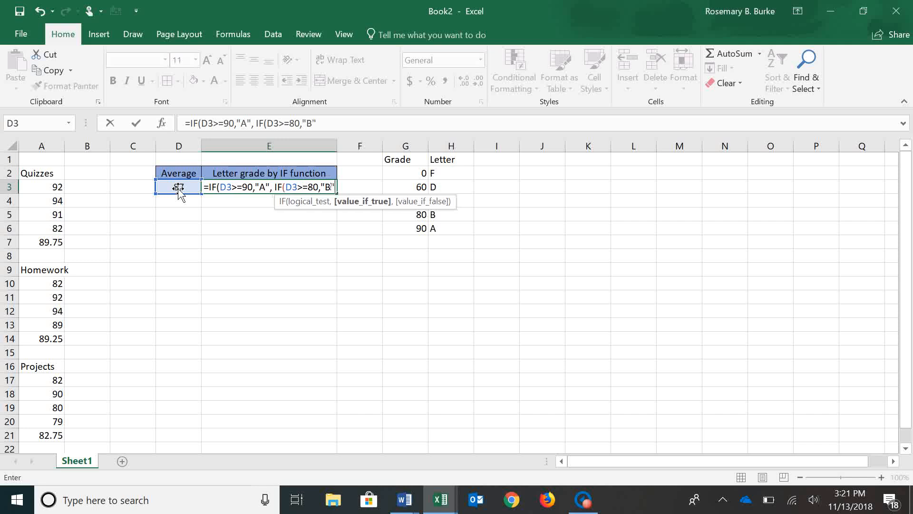
pyautogui.write(', ')
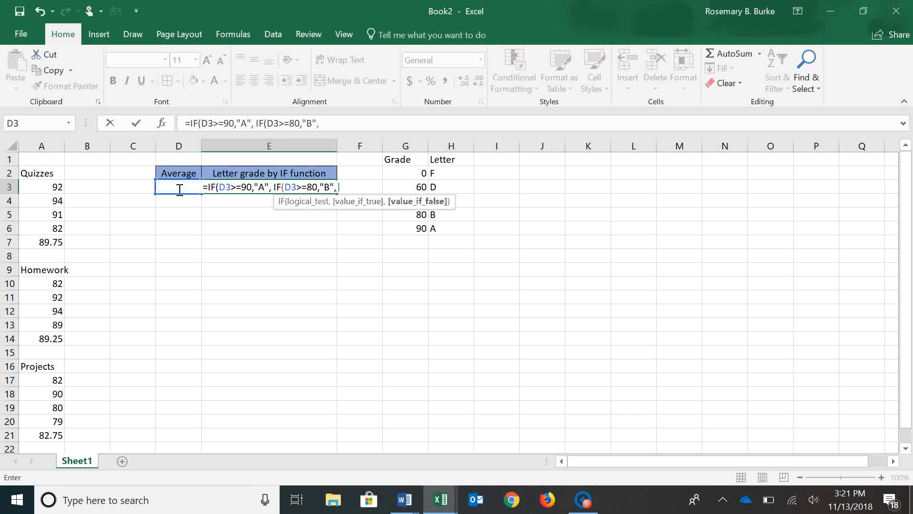
# - Nest a third IF as the next value-if-false in the E3 formula, returning "C" when D3>=70
pyautogui.write('IF')
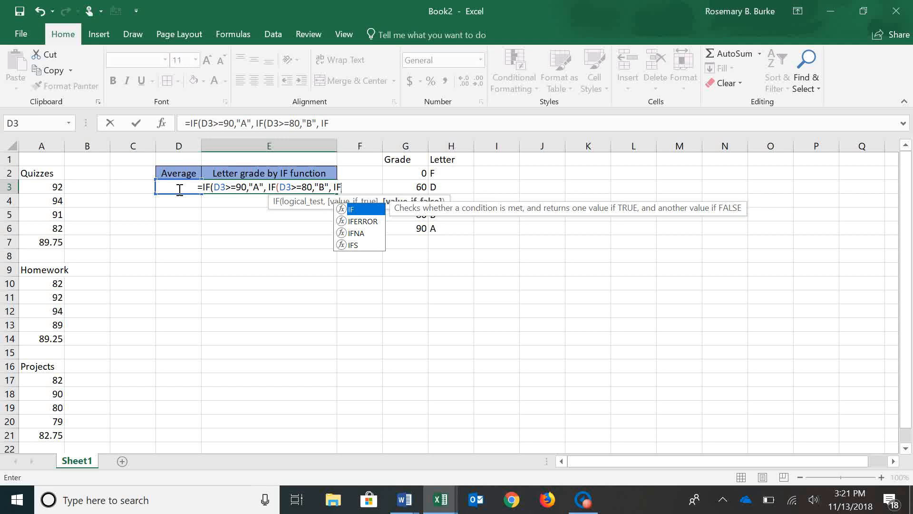
pyautogui.click(179, 189)
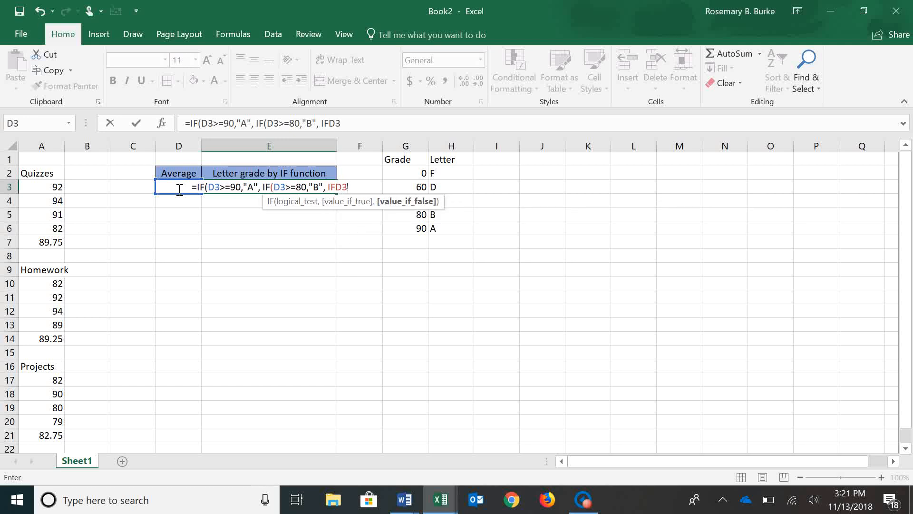
pyautogui.press('BackSpace')
pyautogui.press('BackSpace')
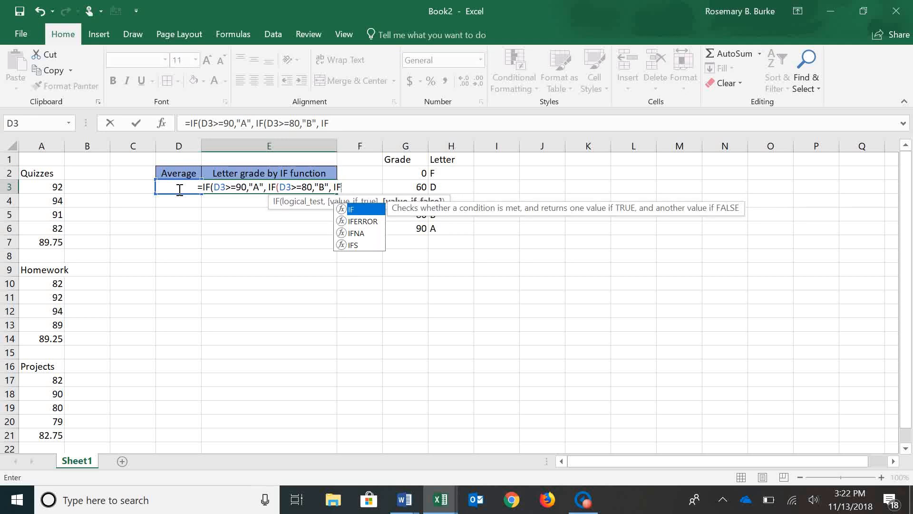
pyautogui.write('(')
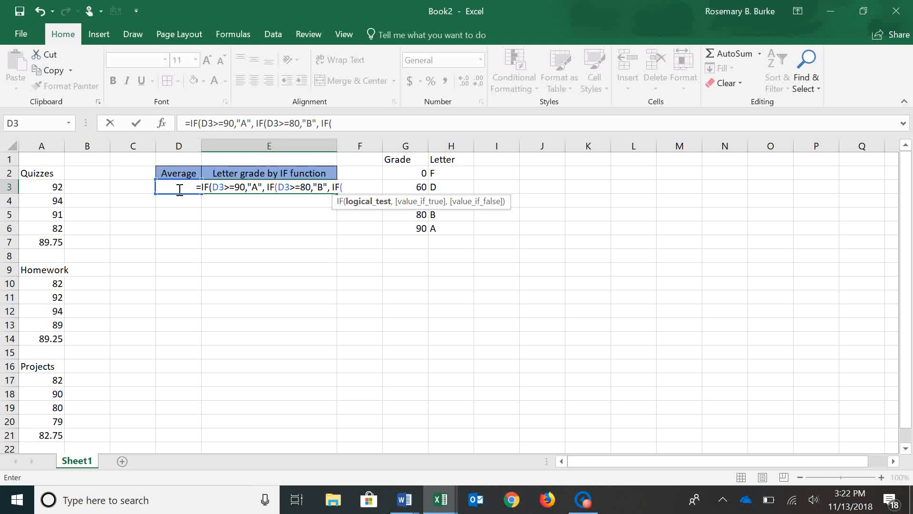
pyautogui.write('D3')
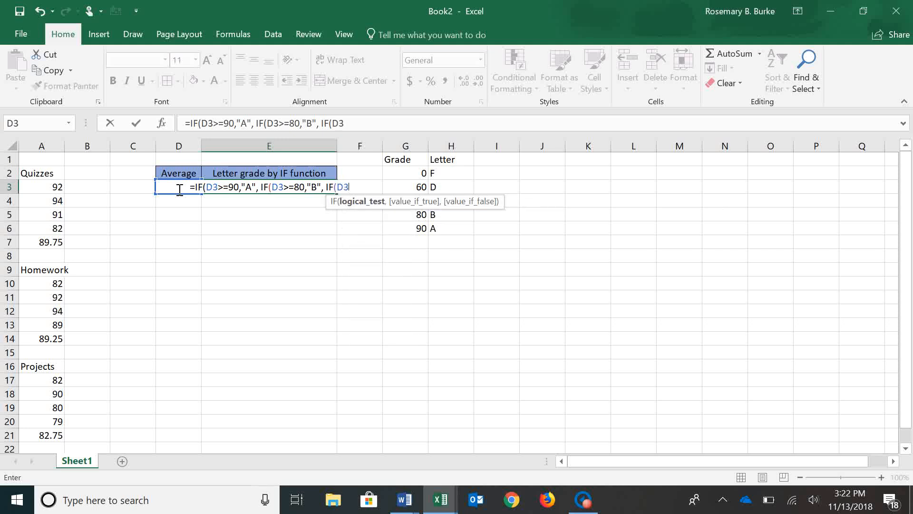
pyautogui.write('>=')
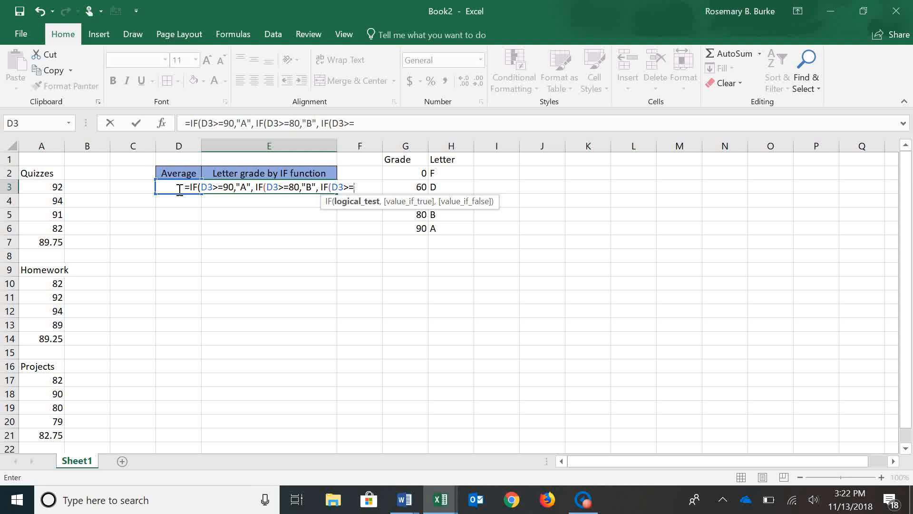
pyautogui.write('70,')
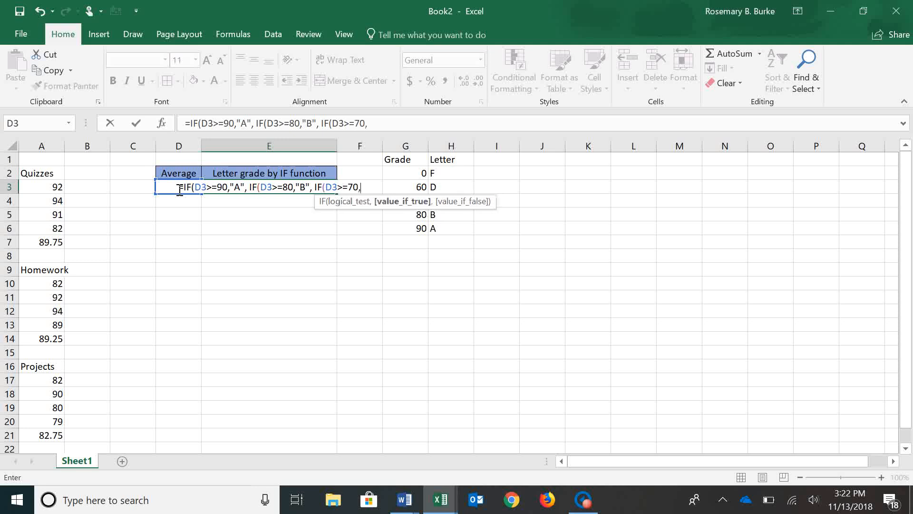
pyautogui.write('"')
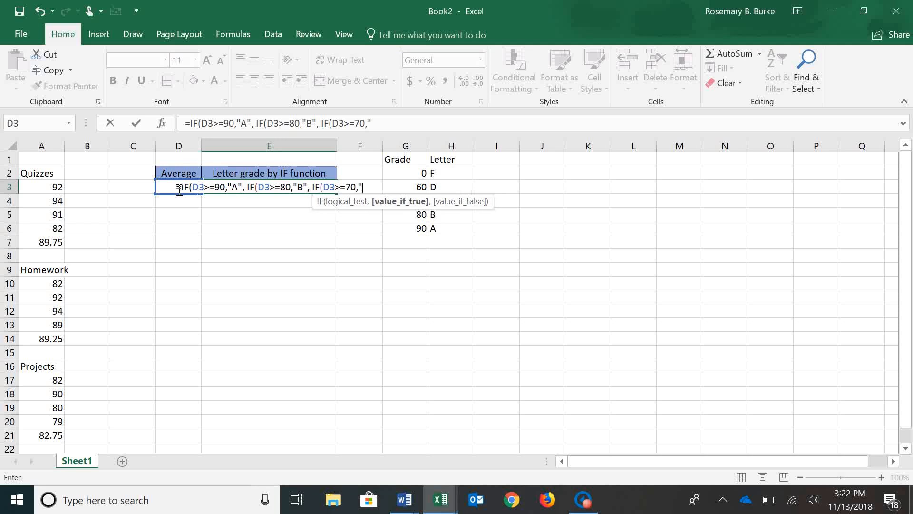
pyautogui.write('C"')
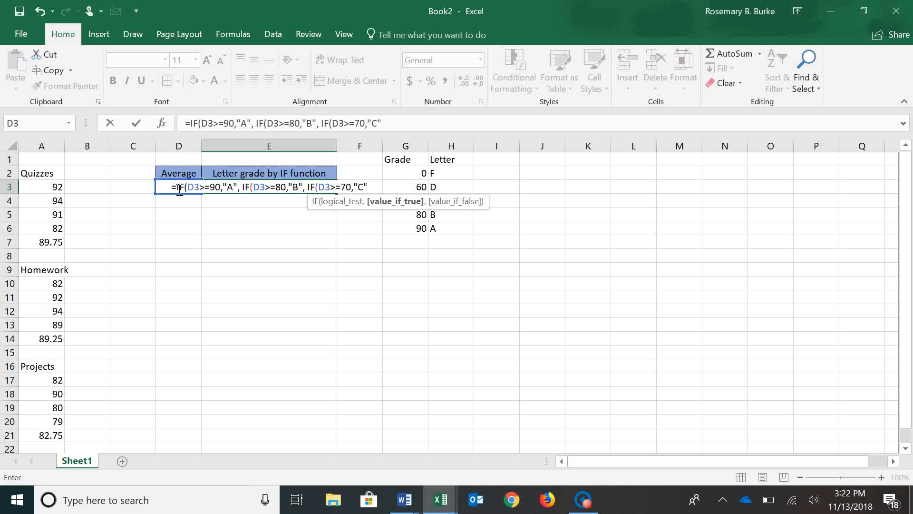
pyautogui.write(',')
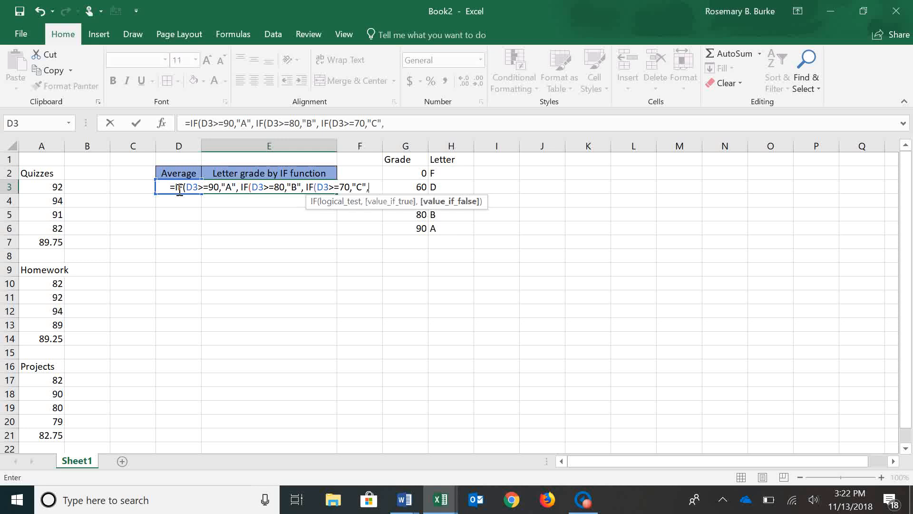
# - Nest a fourth IF as the next value-if-false in the E3 formula, returning "F" when D3>=0
pyautogui.write(' IF(')
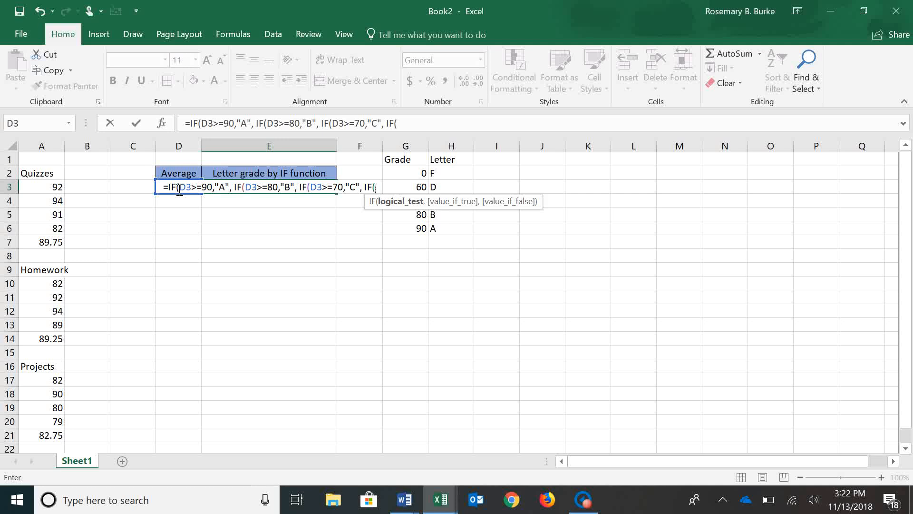
pyautogui.write('D')
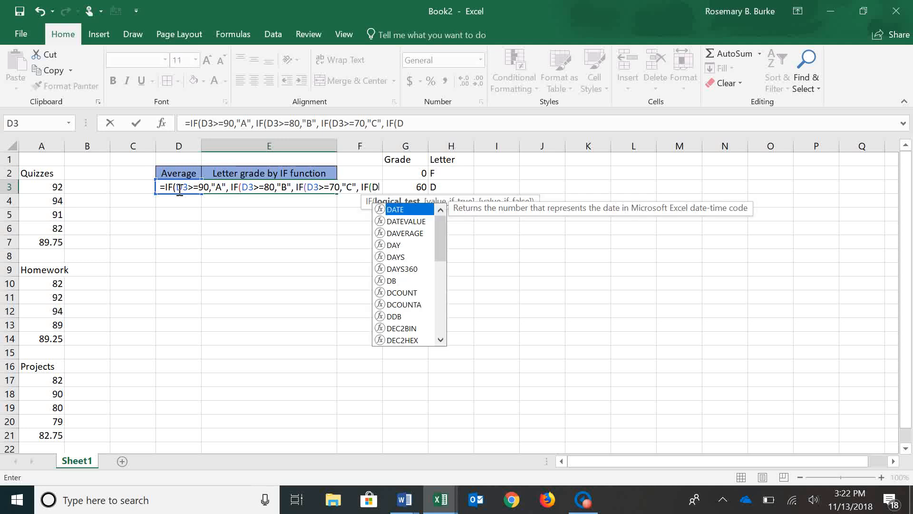
pyautogui.write('3')
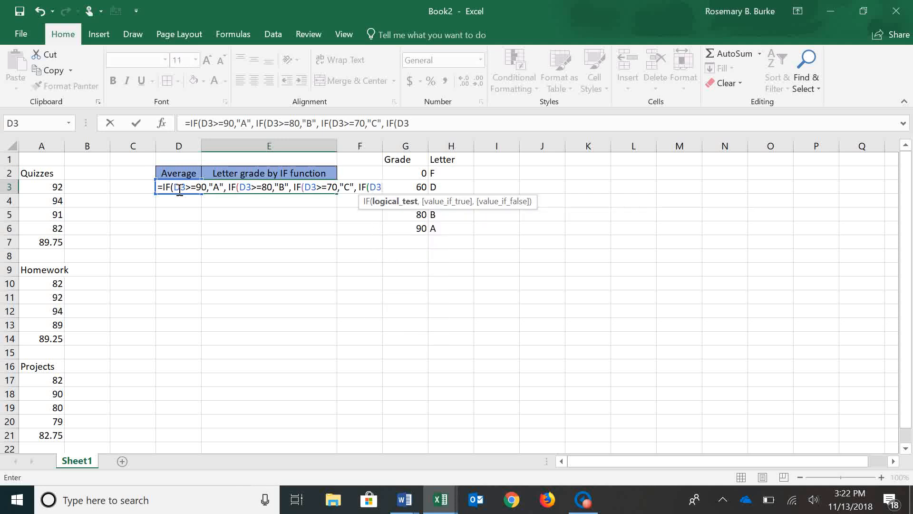
pyautogui.write('>=')
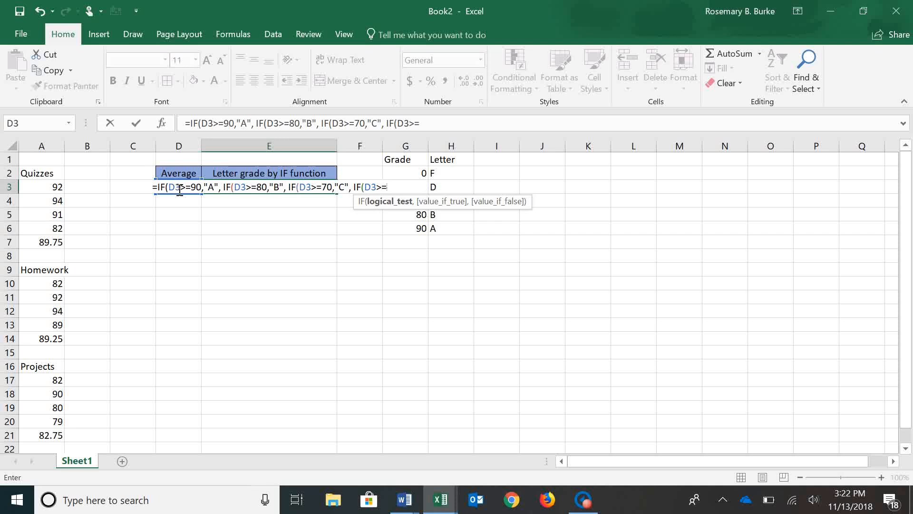
pyautogui.write('0')
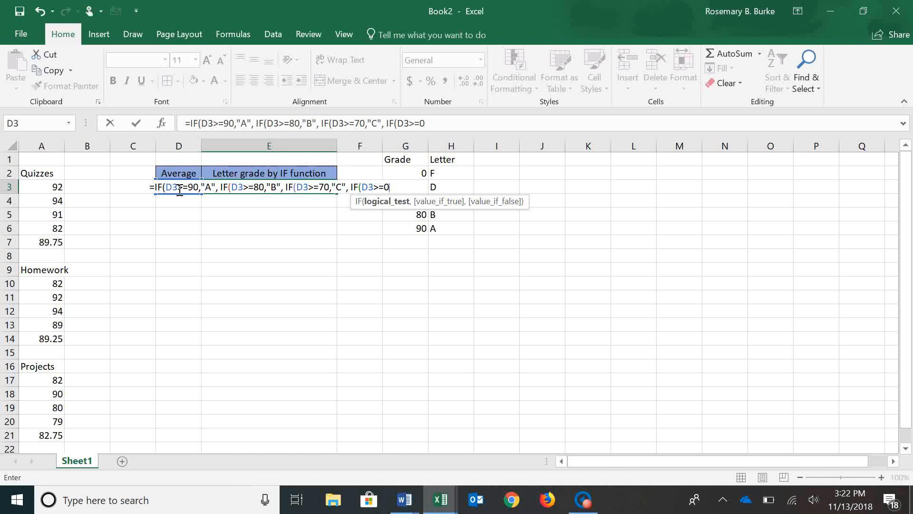
pyautogui.write(',')
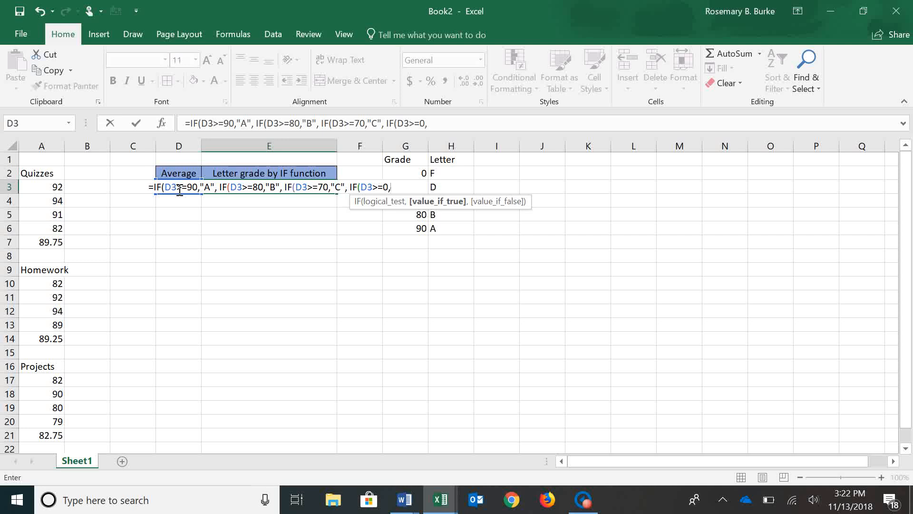
pyautogui.write('"F"')
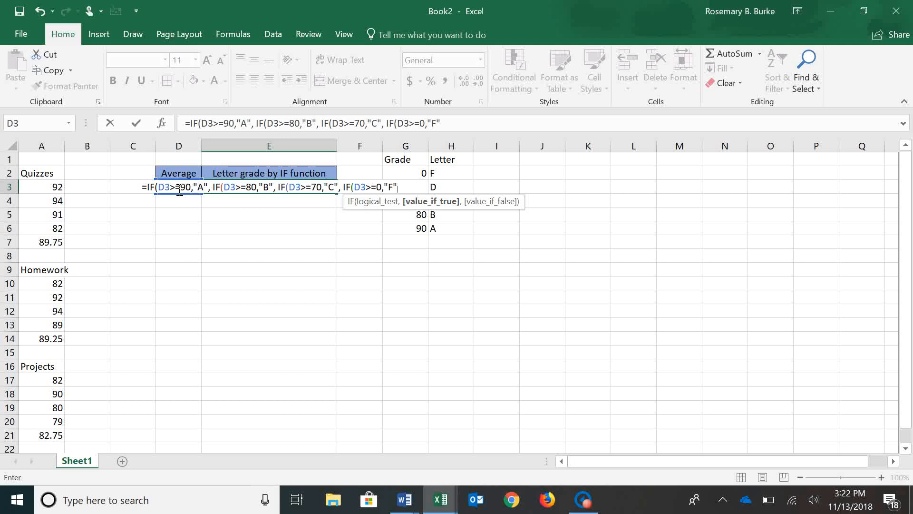
# - Close all four nested IF functions with parentheses, enter the formula and select E3 to review it
pyautogui.write(')')
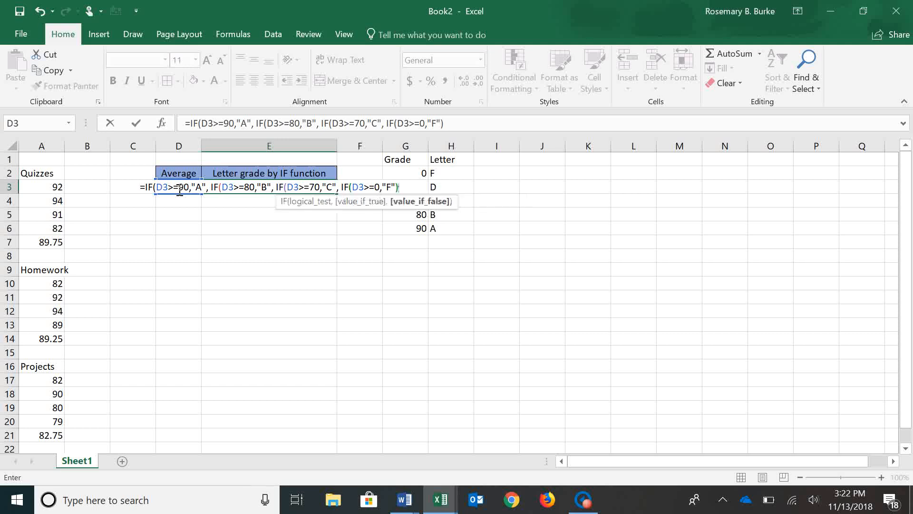
pyautogui.write(')))')
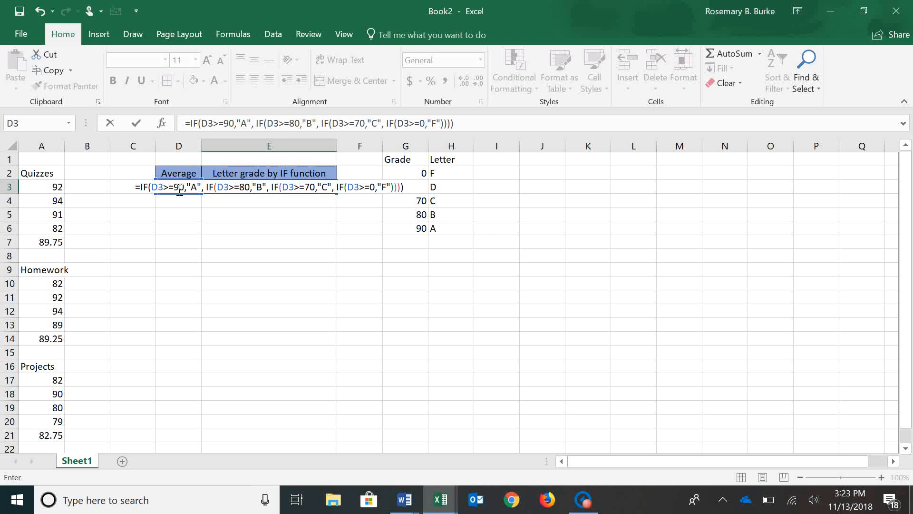
pyautogui.press('Return')
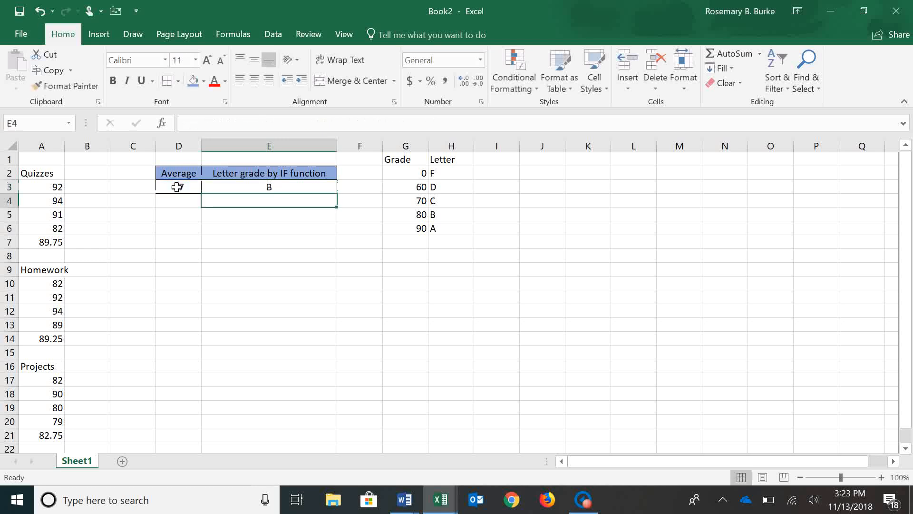
pyautogui.click(261, 192)
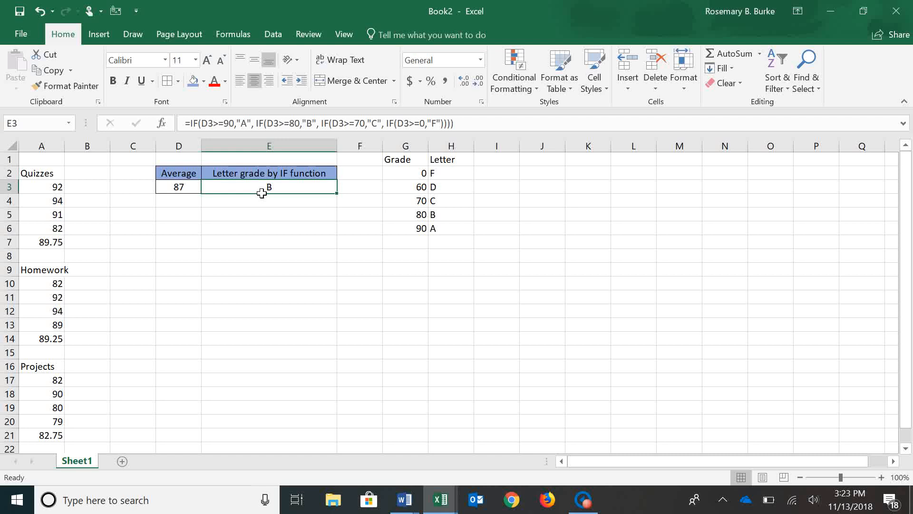
# - Test the letter grade formula by changing the quiz score in A5 to 70 and then to 50
pyautogui.click(46, 220)
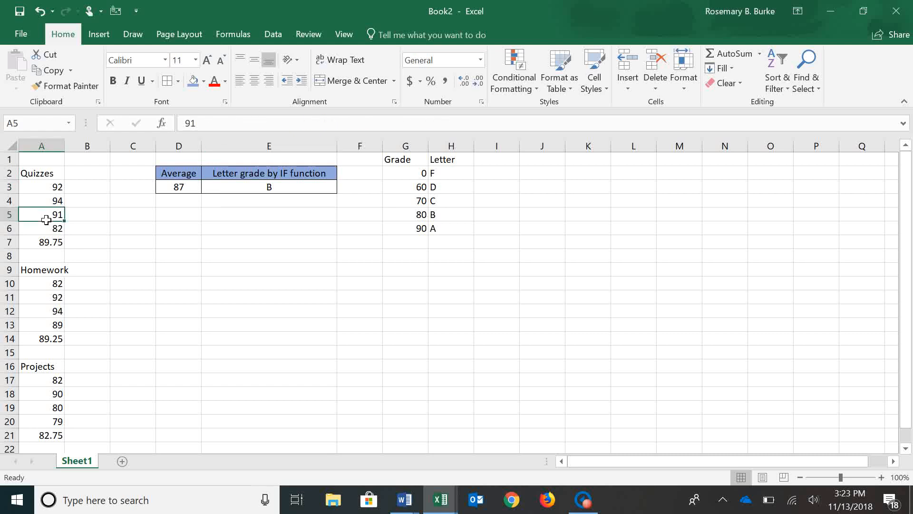
pyautogui.write('70')
pyautogui.click(110, 244)
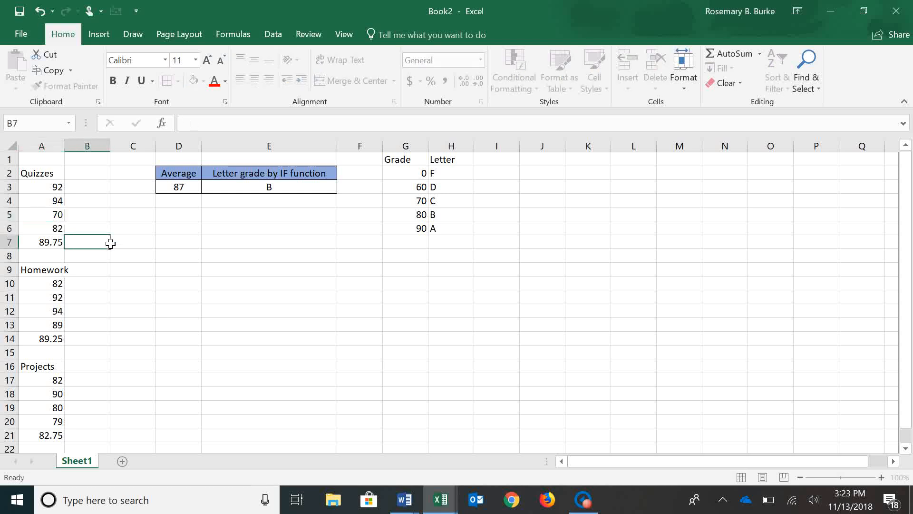
pyautogui.click(58, 219)
pyautogui.write('50')
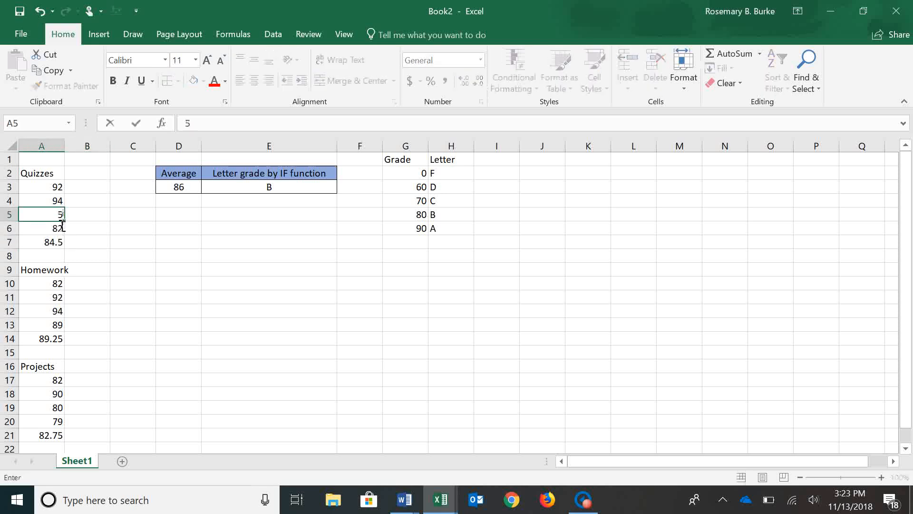
pyautogui.click(137, 256)
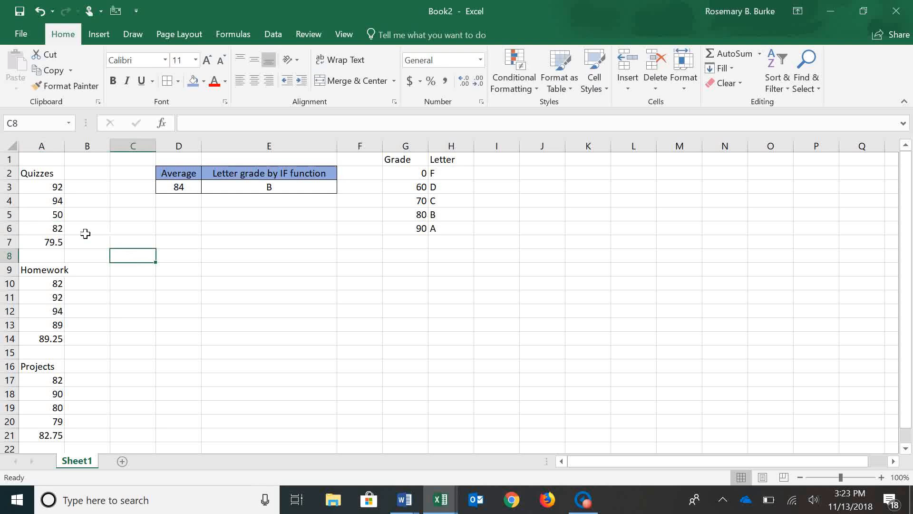
# - Lower the quiz scores in A6 and A4 to 50 each to test the letter grade formula
pyautogui.click(57, 231)
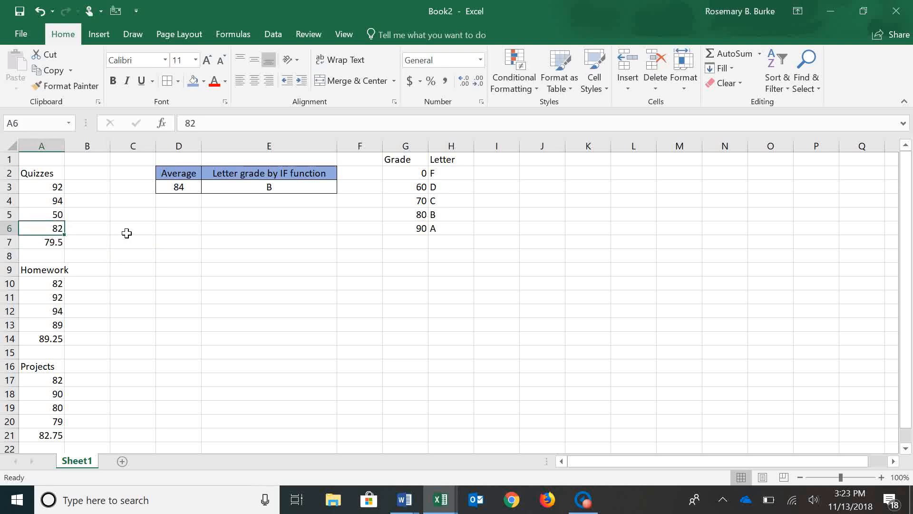
pyautogui.write('50')
pyautogui.click(153, 256)
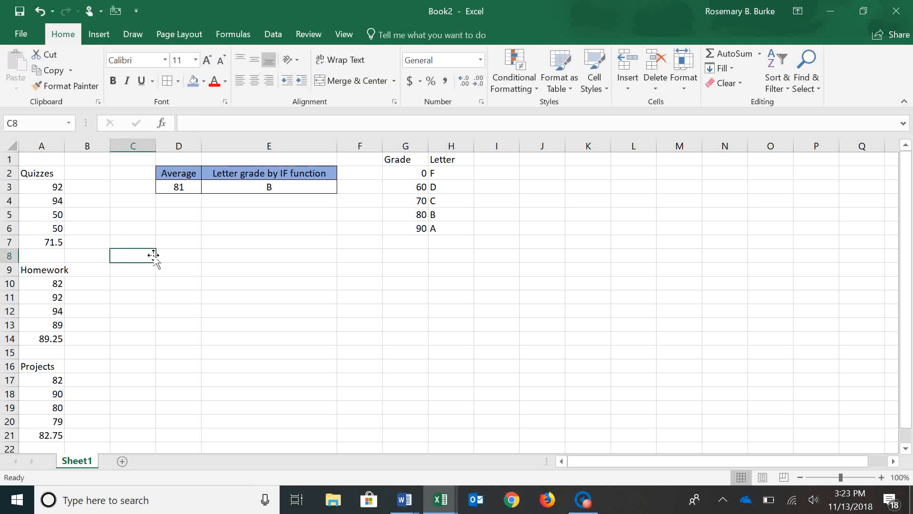
pyautogui.click(62, 203)
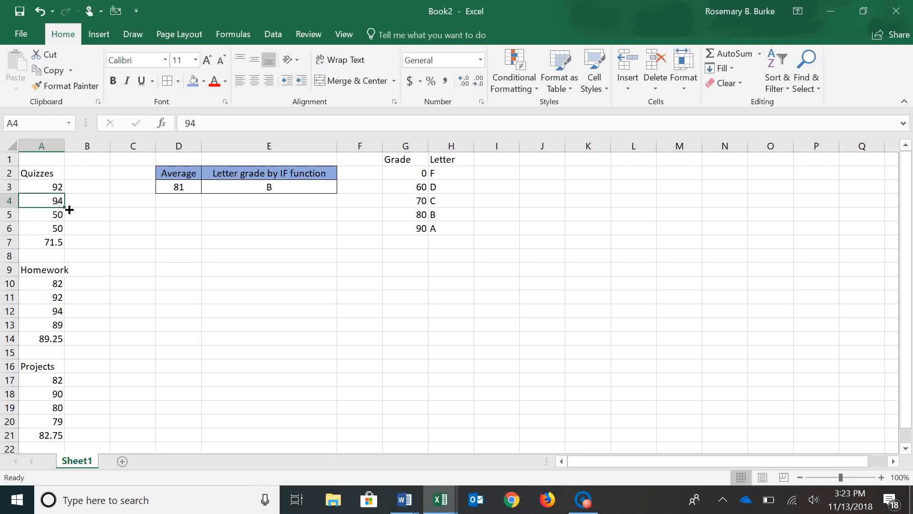
pyautogui.write('50')
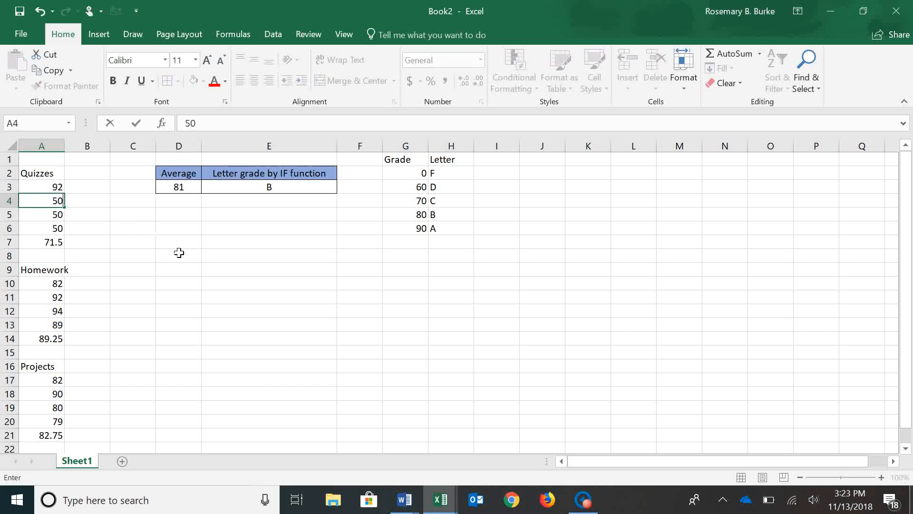
pyautogui.click(180, 245)
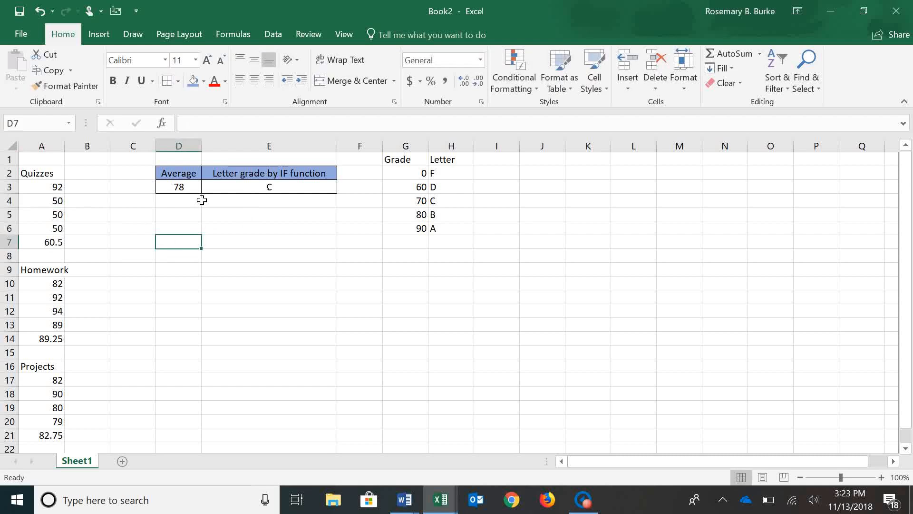
# - Raise the quiz scores in A6, A5 and A4 to 99 each
pyautogui.click(56, 230)
pyautogui.write('99')
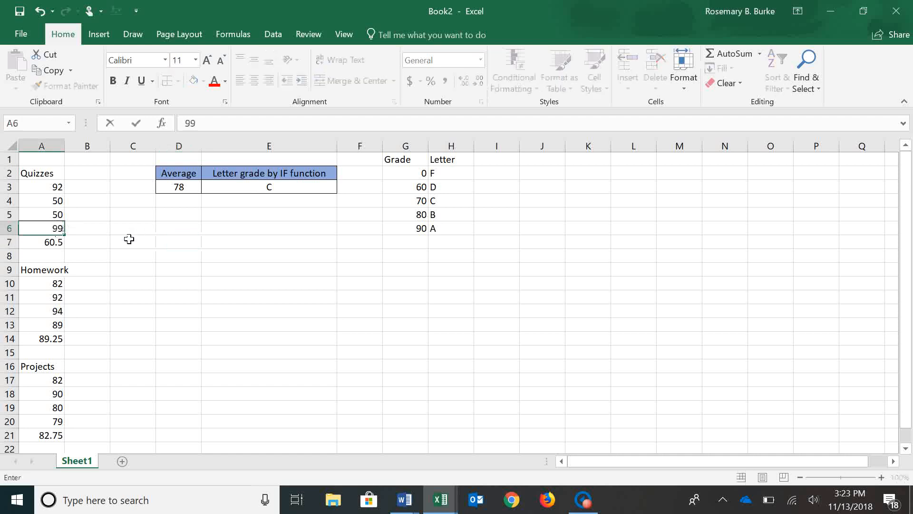
pyautogui.click(63, 215)
pyautogui.write('99')
pyautogui.click(57, 200)
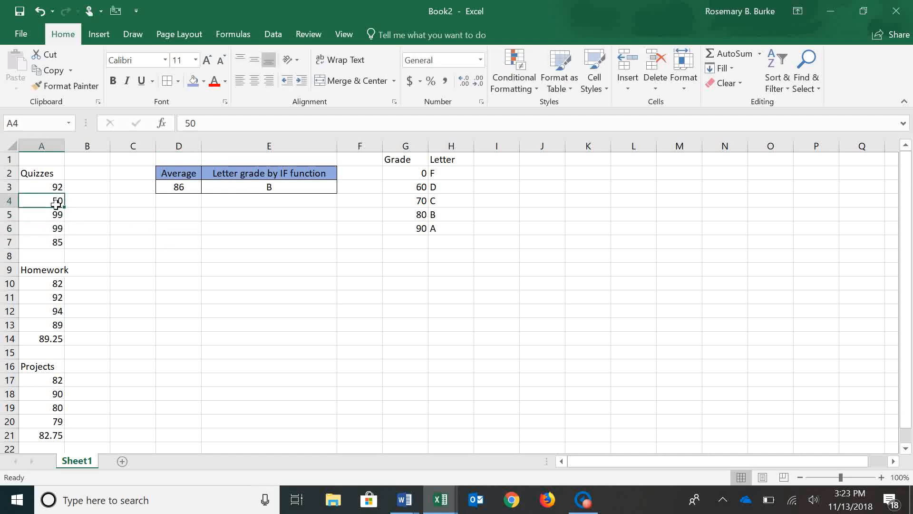
pyautogui.write('99')
pyautogui.click(153, 243)
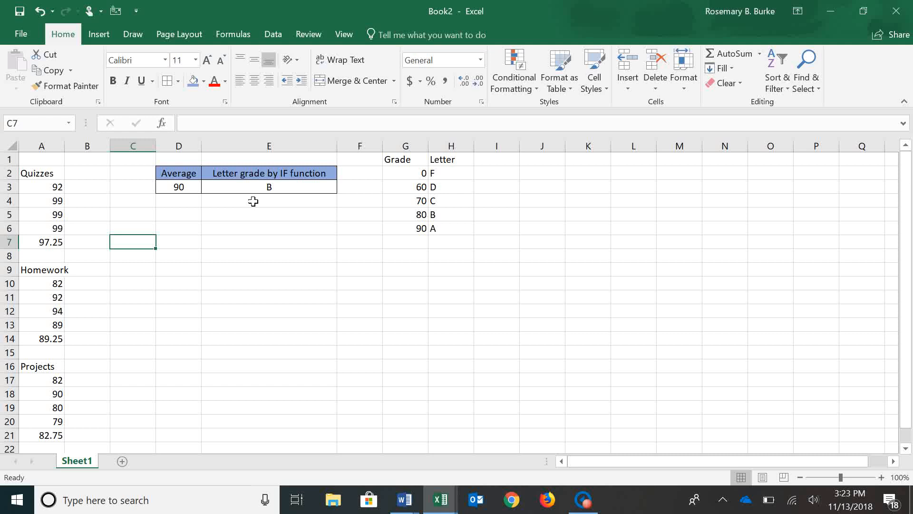
# - Set the first homework score in A10 to 99 and select E3 to check its letter grade
pyautogui.click(58, 289)
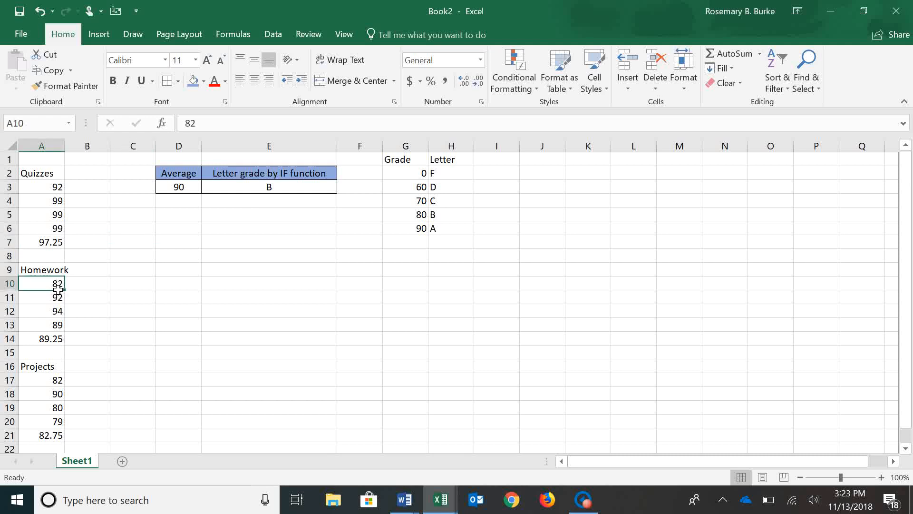
pyautogui.write('99')
pyautogui.click(209, 316)
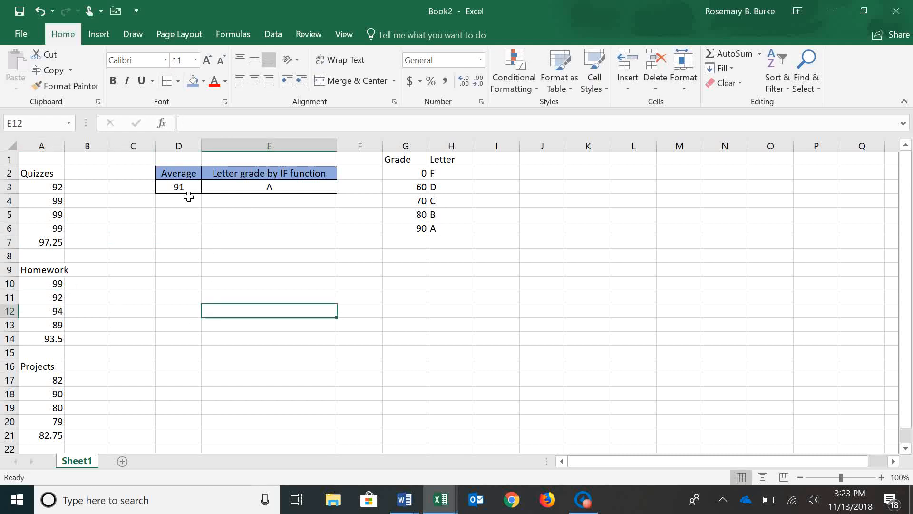
pyautogui.click(251, 191)
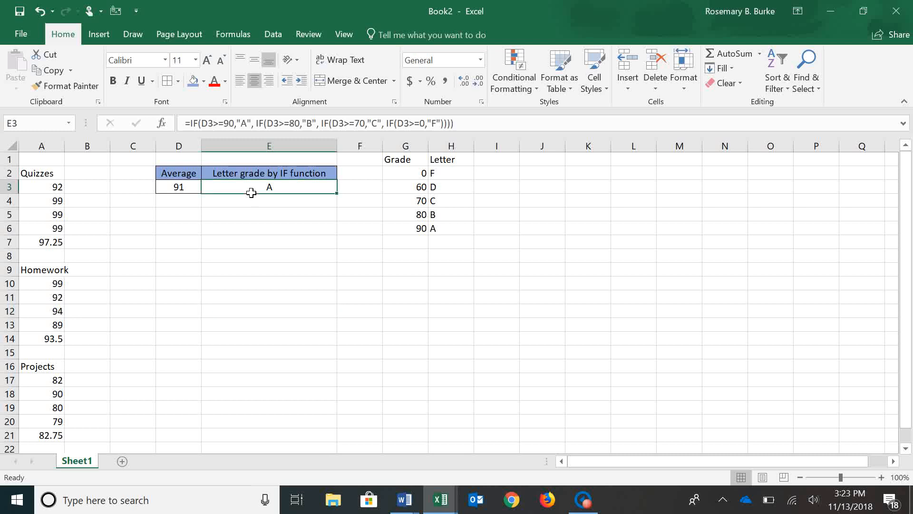